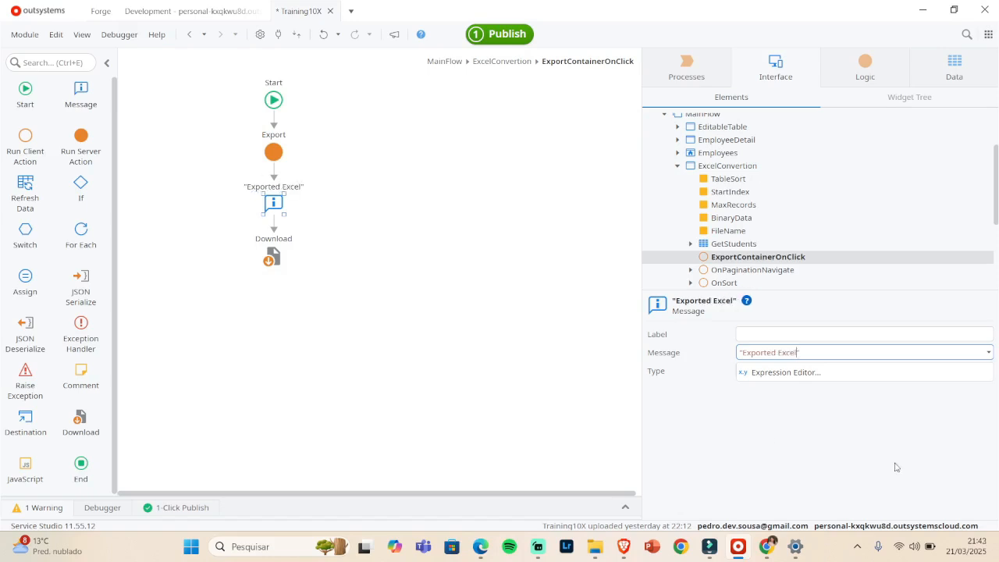
# - Confirm the "Exported Excel" message with type Info and publish the Training10X module
pyautogui.click(900, 386)
pyautogui.click(843, 370)
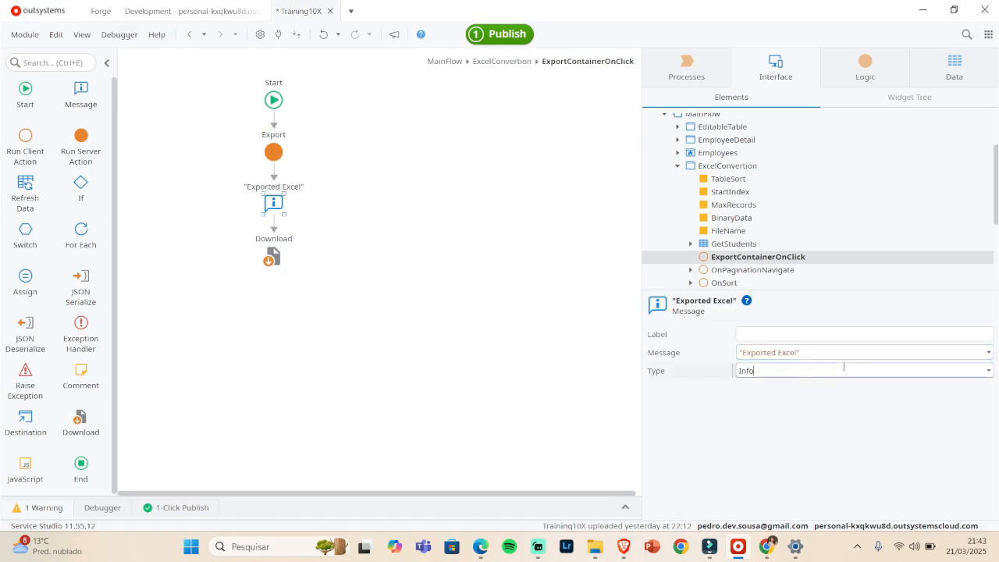
pyautogui.click(498, 34)
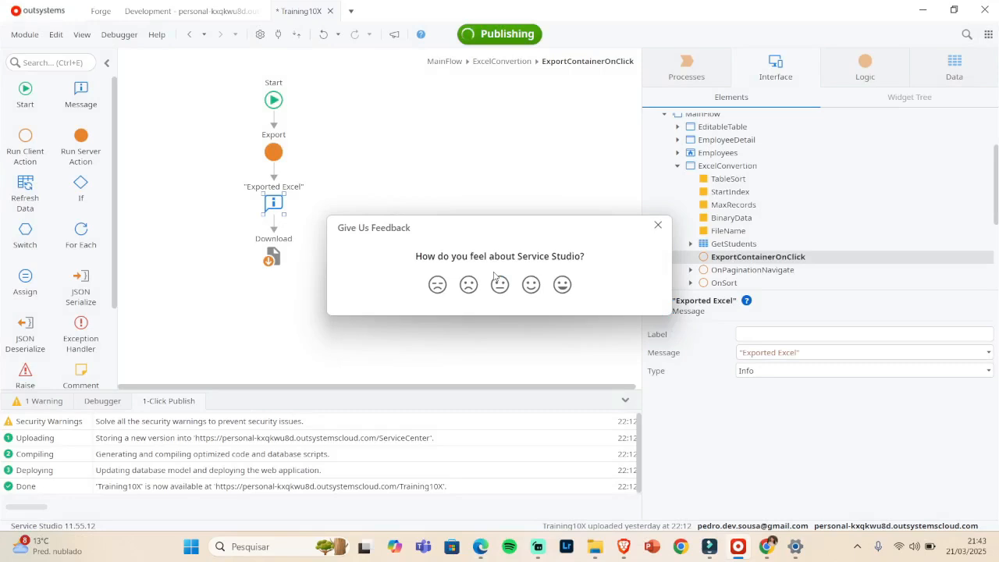
pyautogui.click(660, 227)
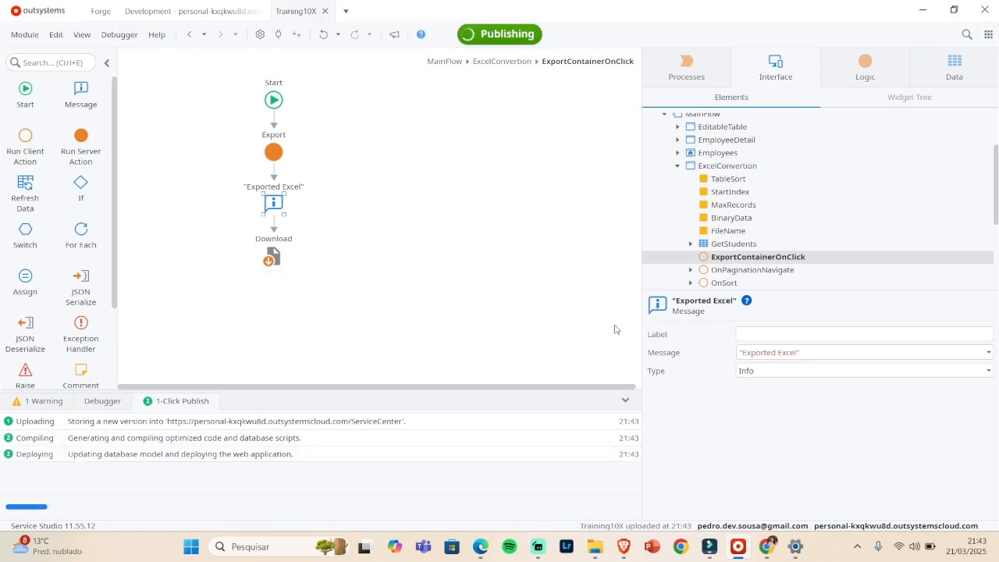
pyautogui.moveTo(571, 392); pyautogui.dragTo(572, 343)
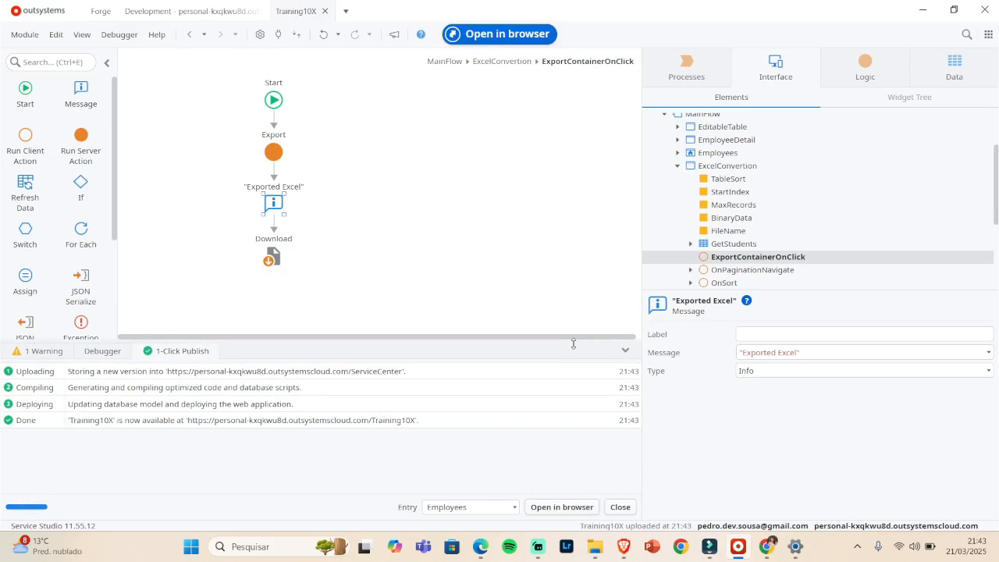
# - Open the ExcelConvertion screen in the browser, leaving anonymous access disabled
pyautogui.click(739, 167)
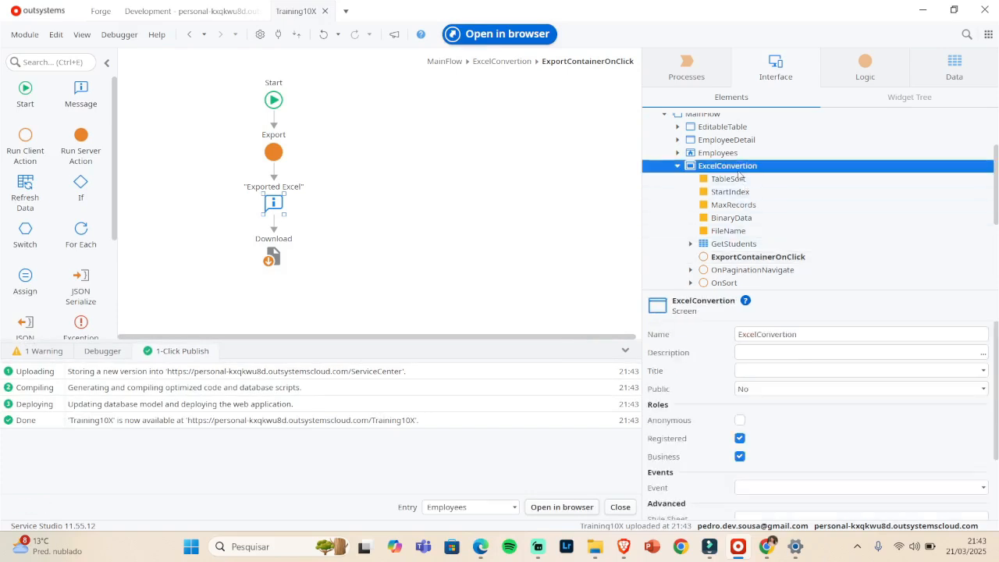
pyautogui.click(741, 421)
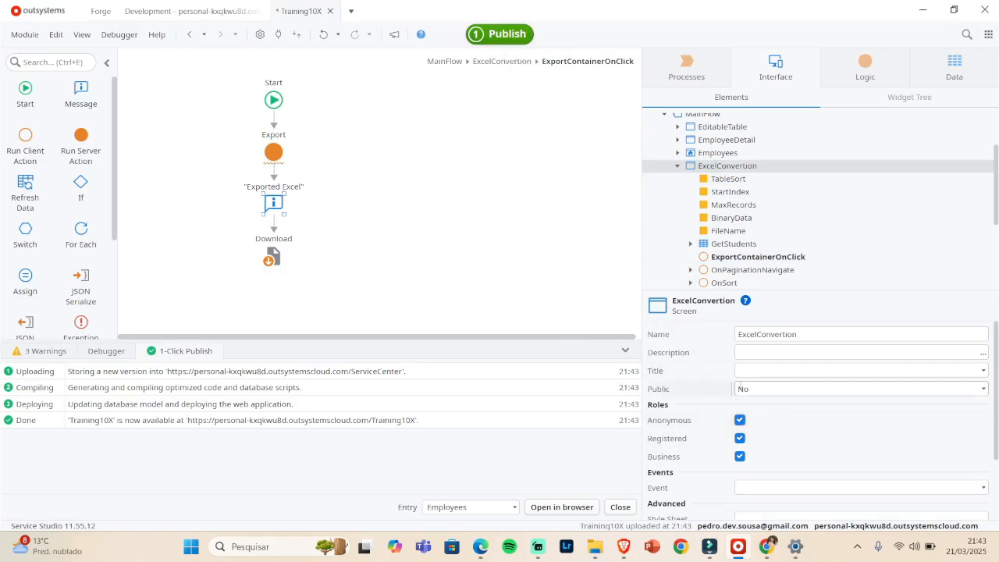
pyautogui.click(740, 421)
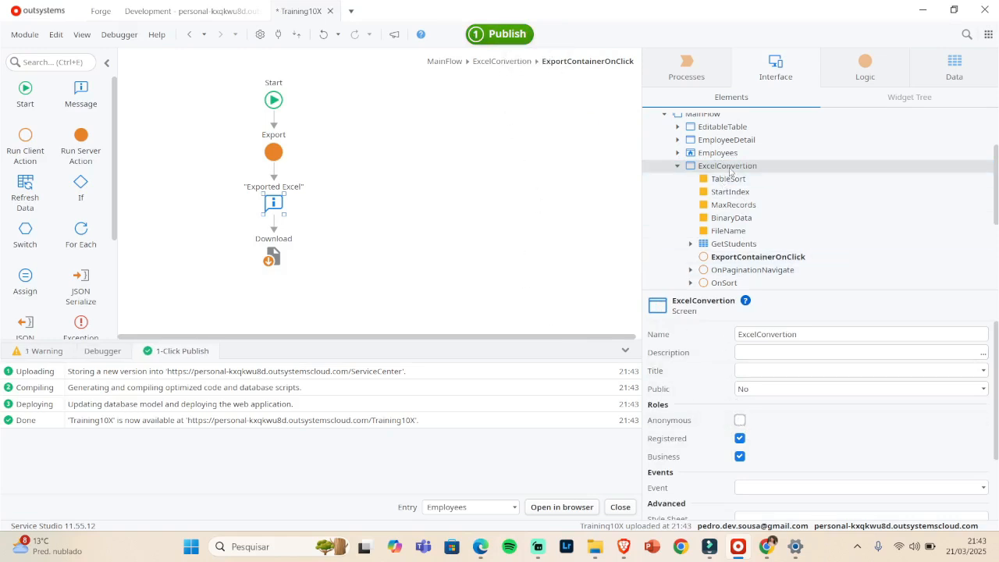
pyautogui.rightClick(730, 171)
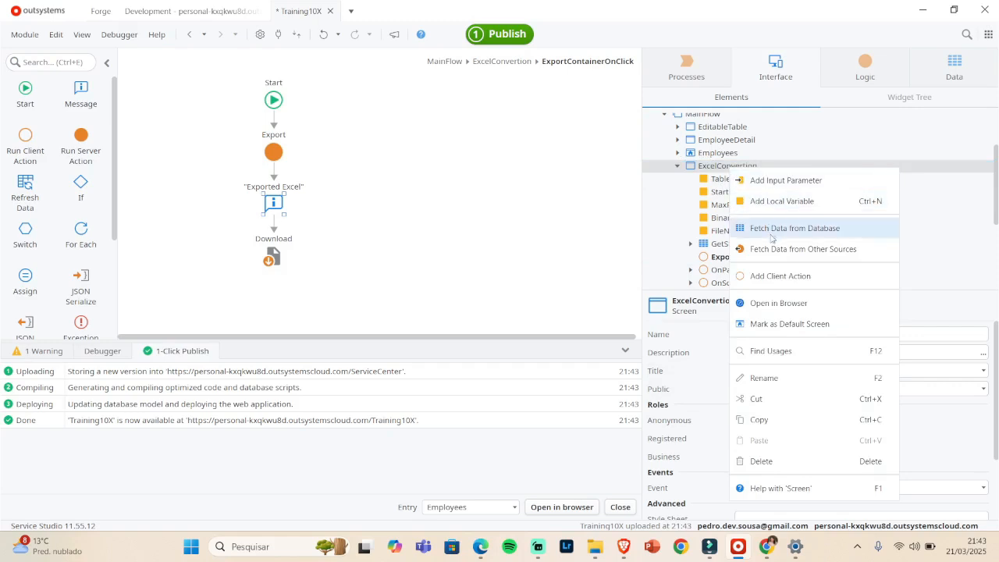
pyautogui.click(777, 303)
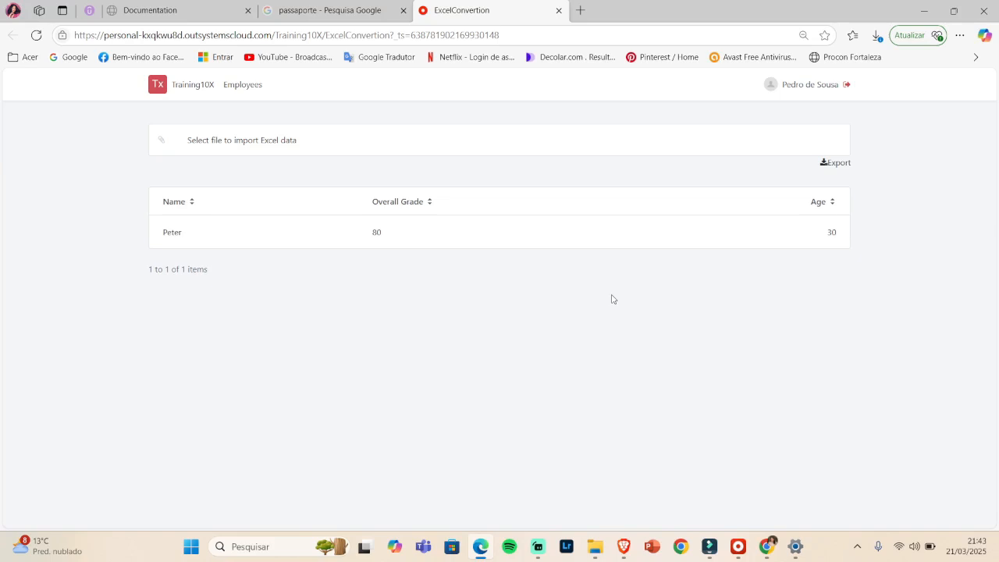
# - Export the student table to Excel and open the downloaded StudentsList.xlsx, dismissing the subscription notice
pyautogui.click(836, 166)
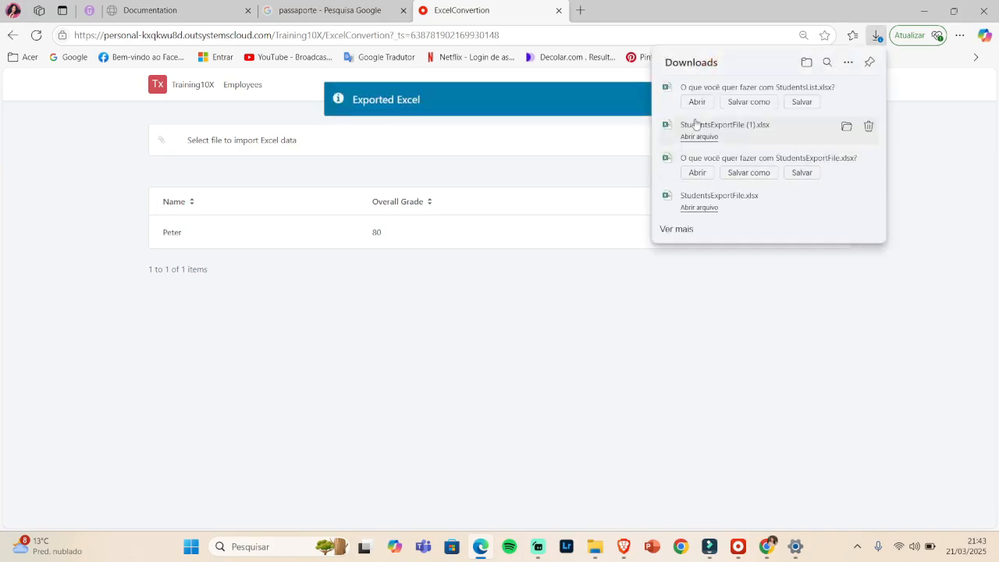
pyautogui.click(697, 101)
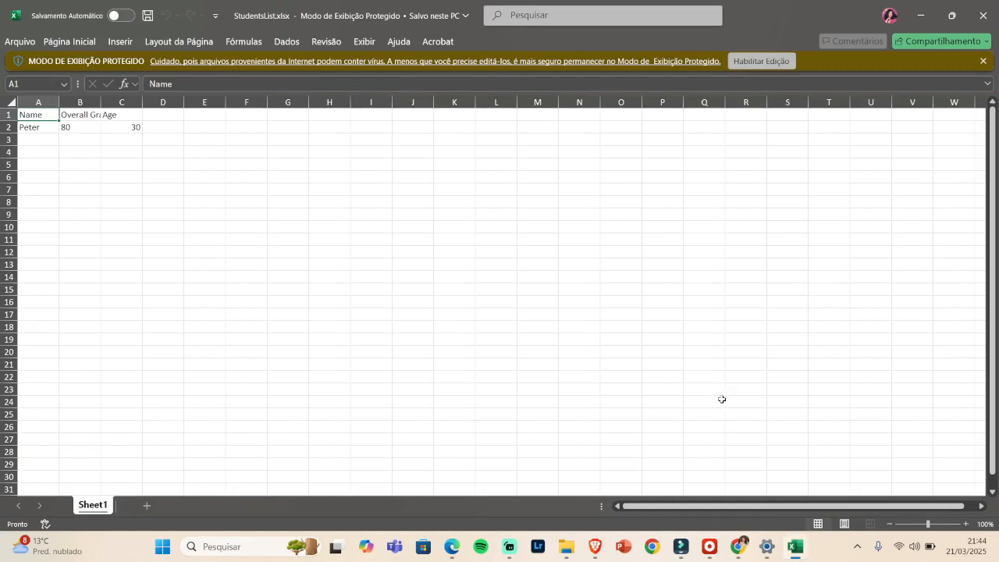
pyautogui.click(233, 229)
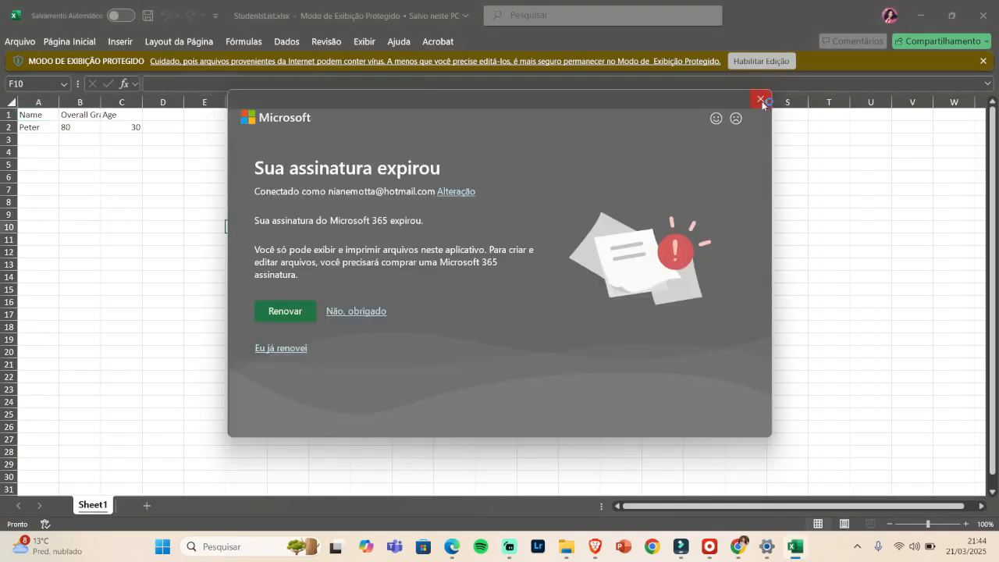
pyautogui.click(761, 100)
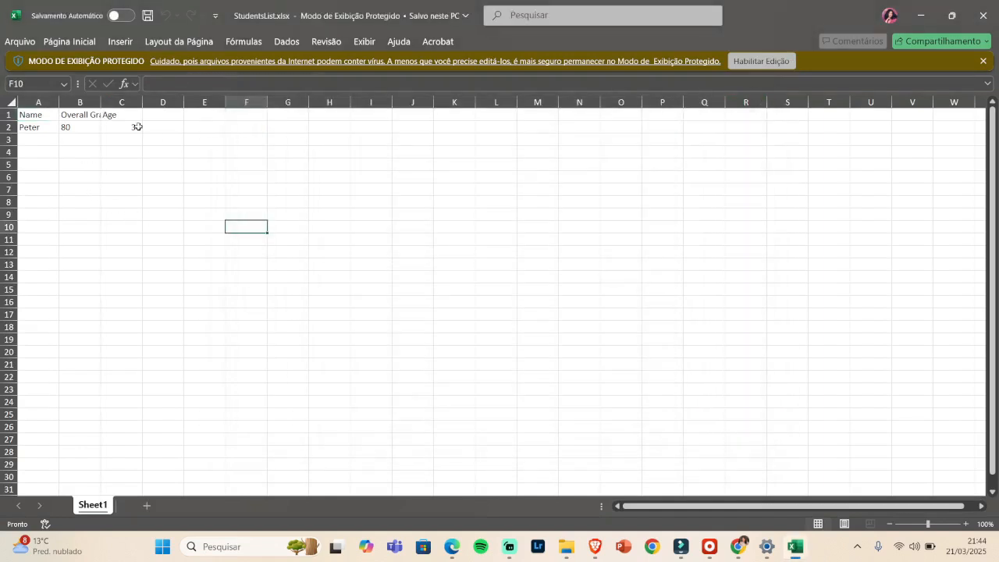
# - Fit the Overall Grade column to its contents and check the exported name, grade and age in row 2
pyautogui.doubleClick(102, 101)
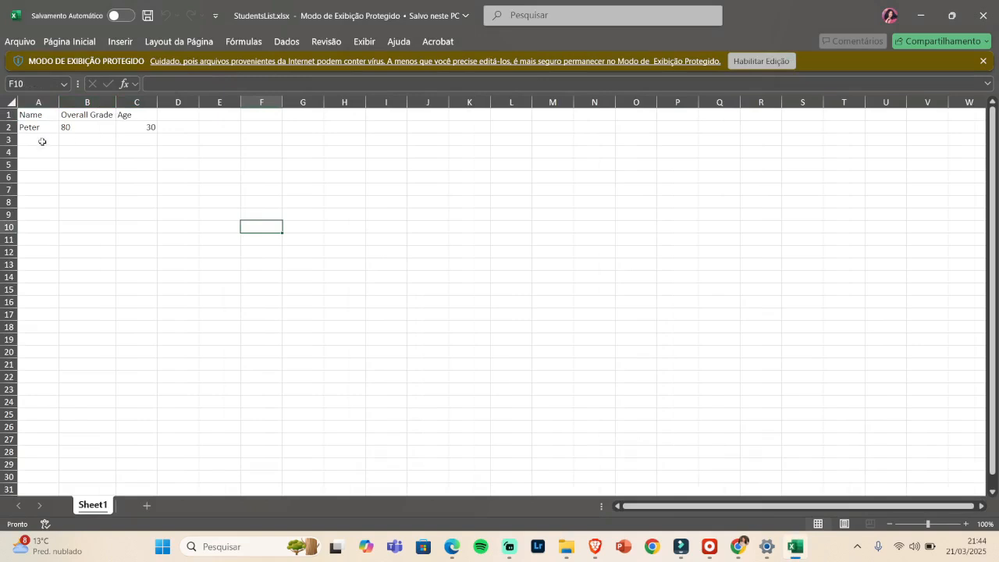
pyautogui.click(43, 116)
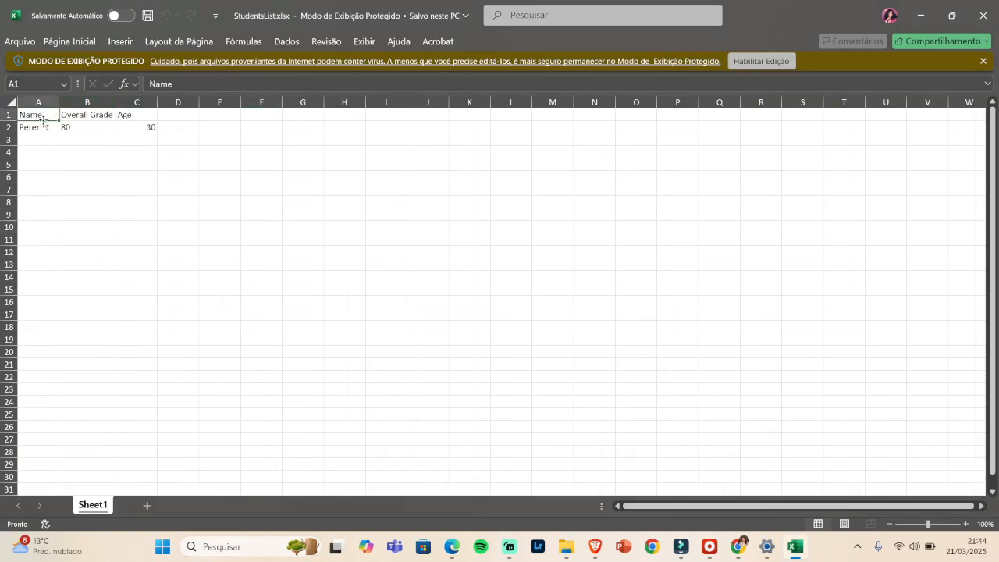
pyautogui.click(39, 129)
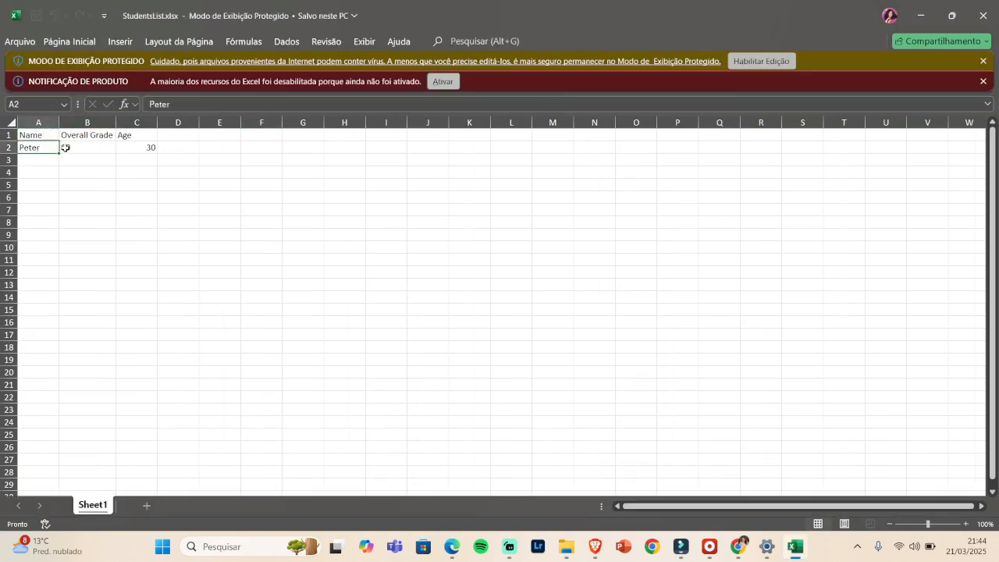
pyautogui.click(86, 150)
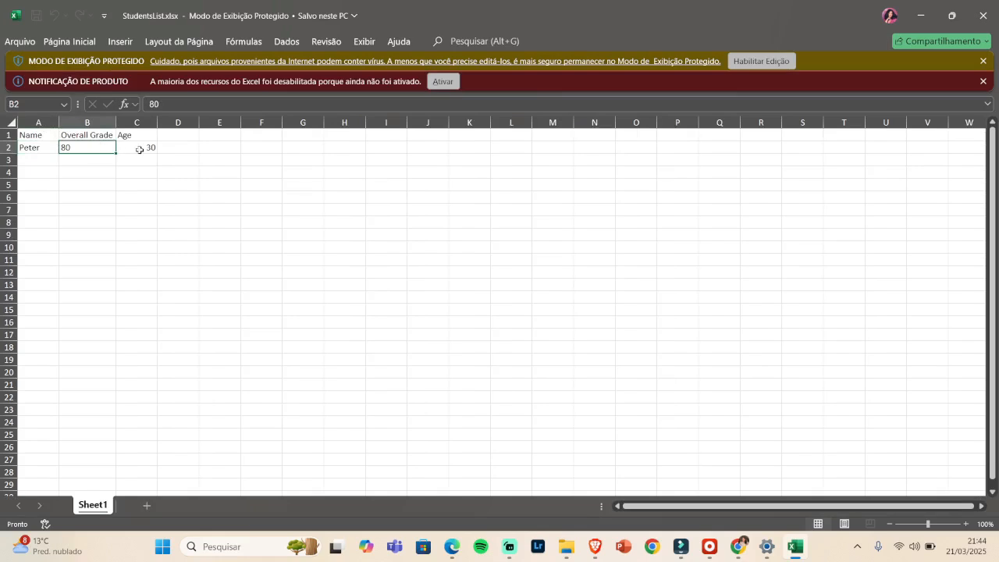
pyautogui.click(138, 148)
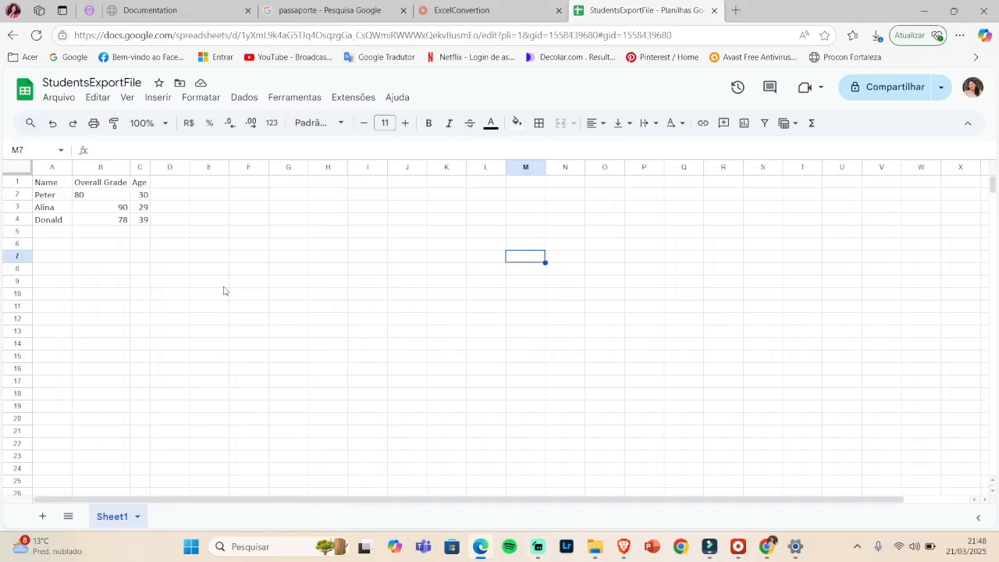
# - Review the headers and the student rows 3 and 4 in the StudentsExportFile spreadsheet
pyautogui.click(51, 185)
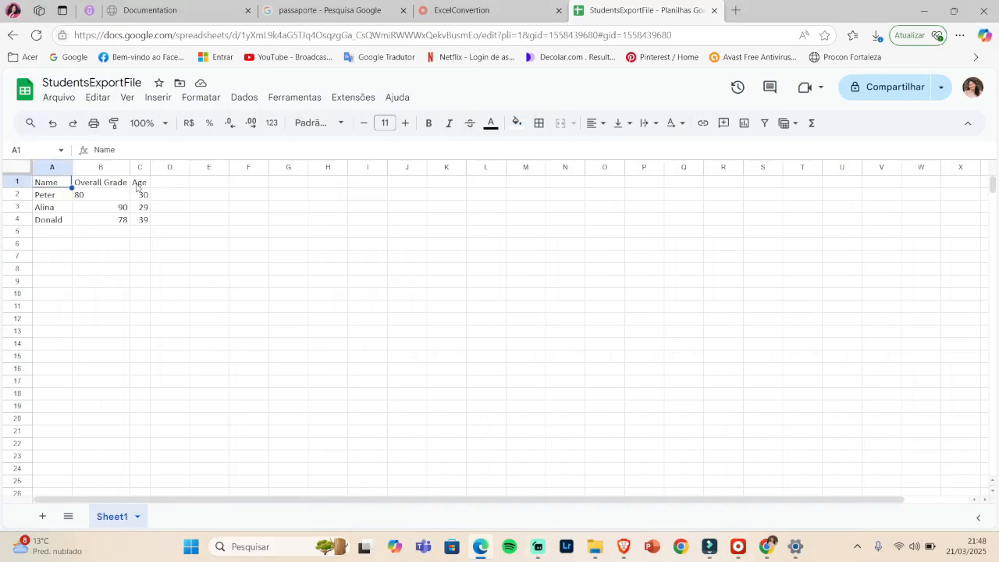
pyautogui.moveTo(55, 207); pyautogui.dragTo(144, 226)
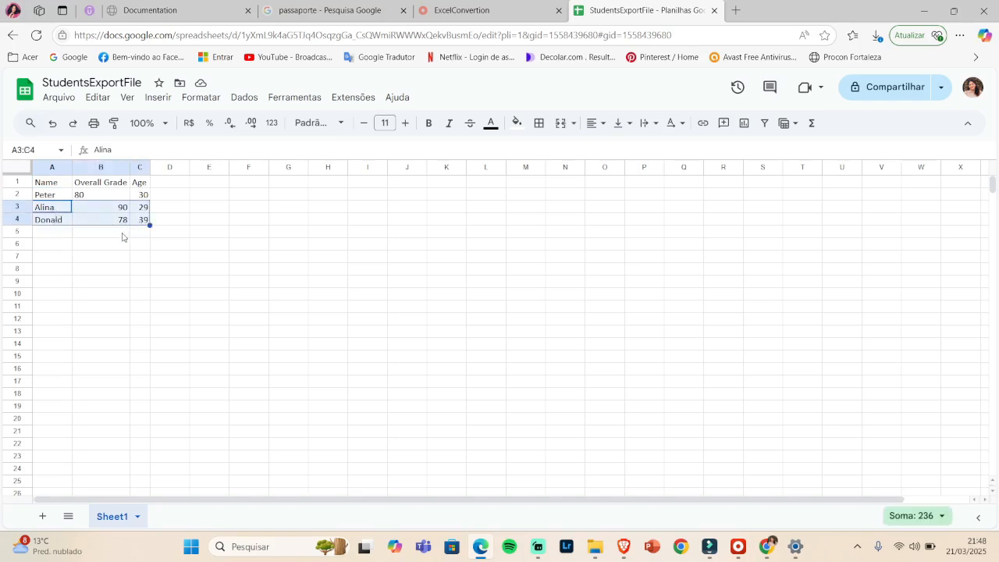
pyautogui.click(162, 256)
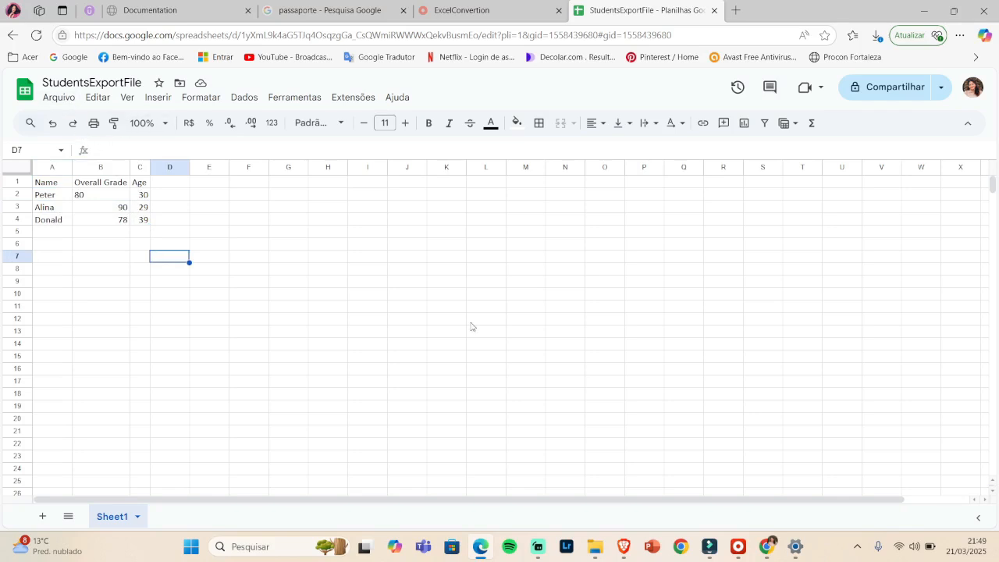
# - Import StudentsExportFile (1).xlsx from the desktop folder into the ExcelConvertion page and dismiss the notification
pyautogui.click(478, 14)
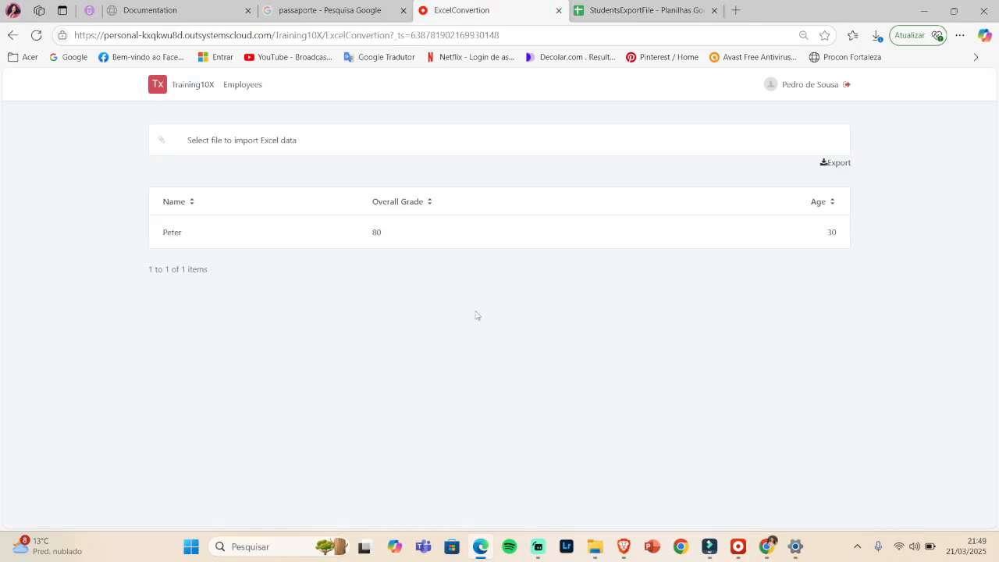
pyautogui.click(288, 142)
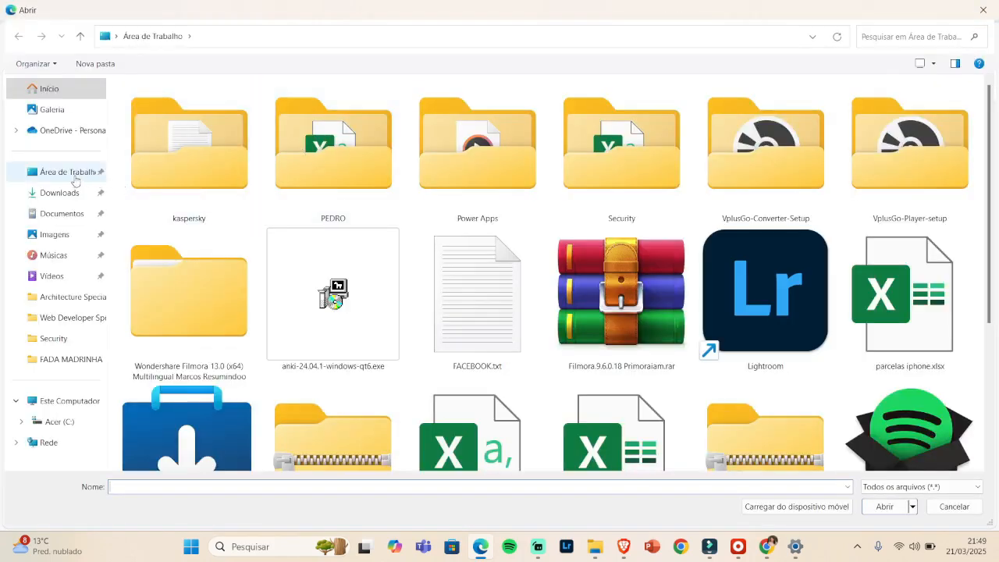
pyautogui.click(67, 172)
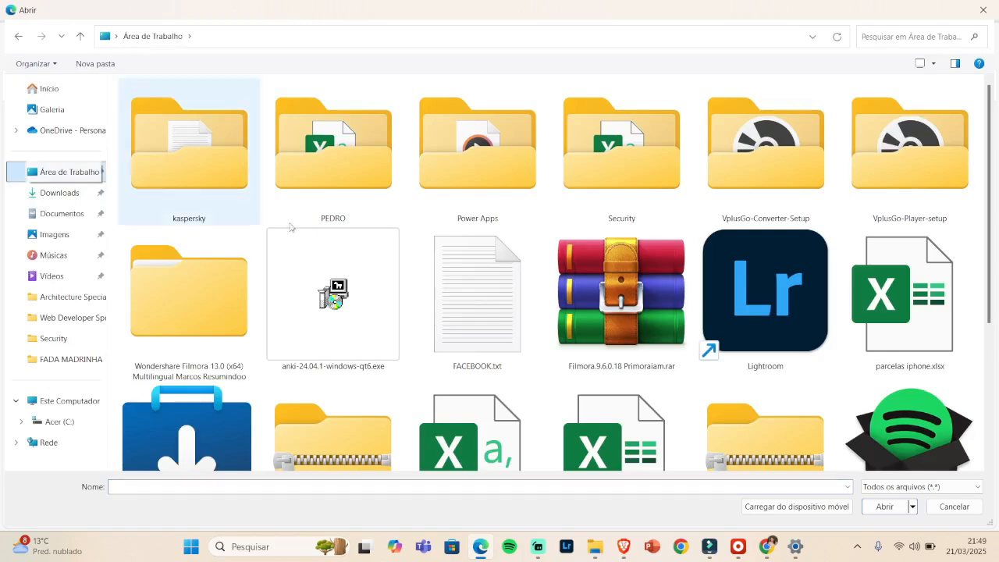
pyautogui.scroll(-1, 566, 314)
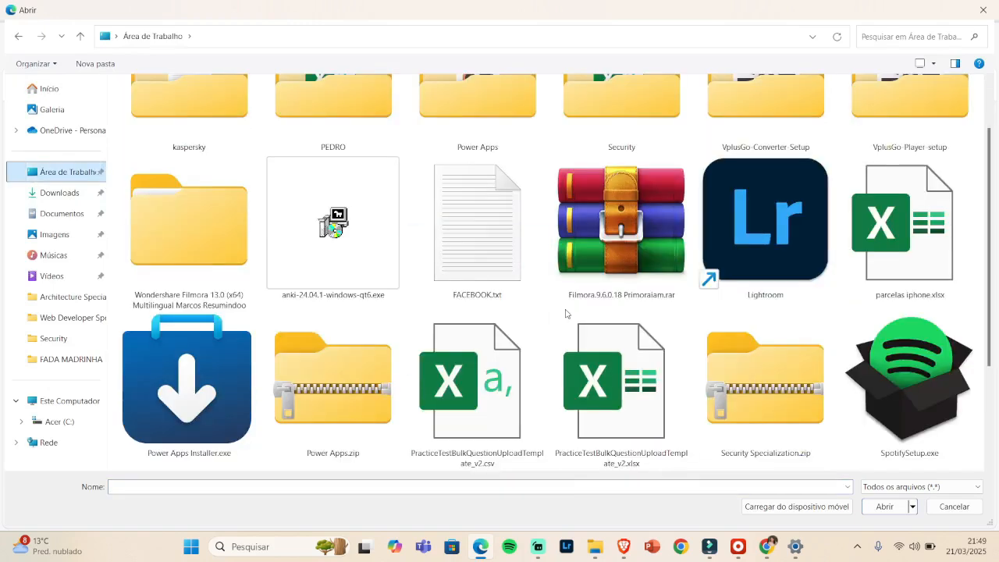
pyautogui.scroll(-1, 486, 320)
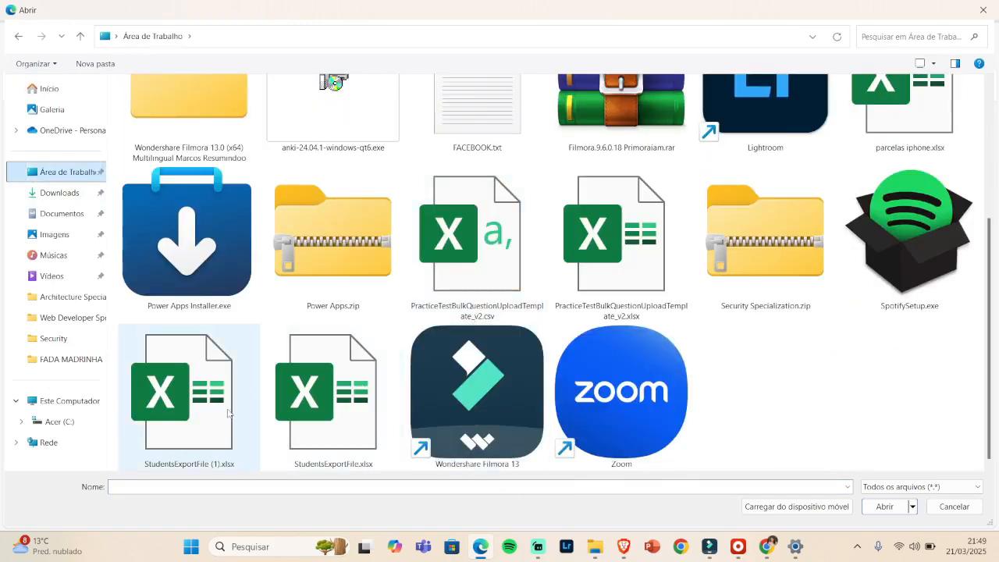
pyautogui.click(198, 424)
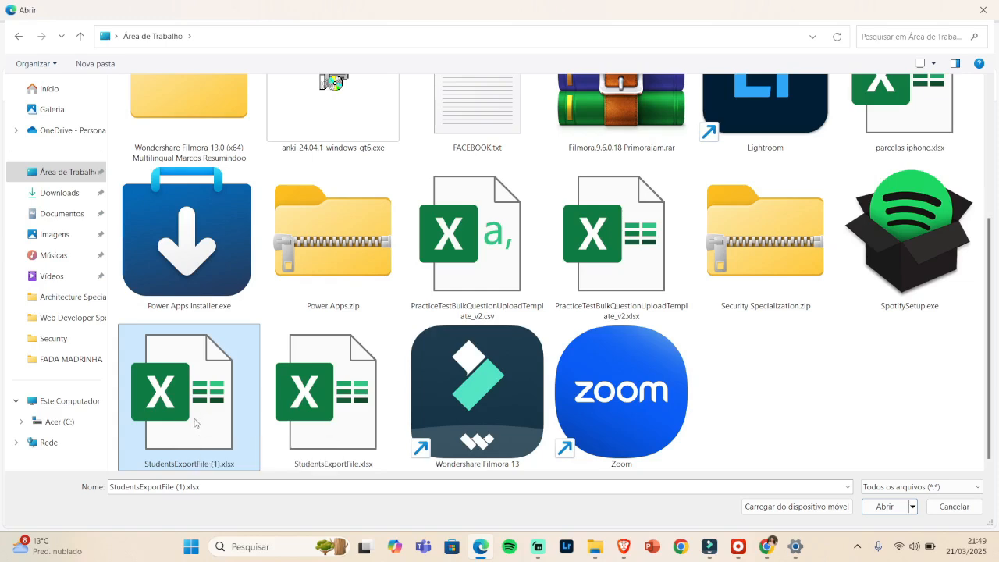
pyautogui.doubleClick(195, 423)
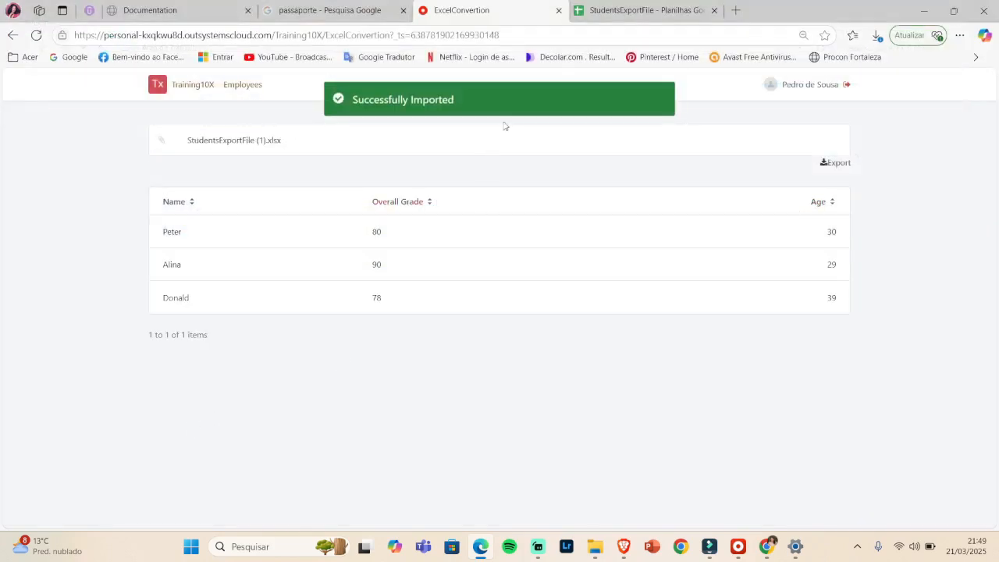
pyautogui.click(508, 92)
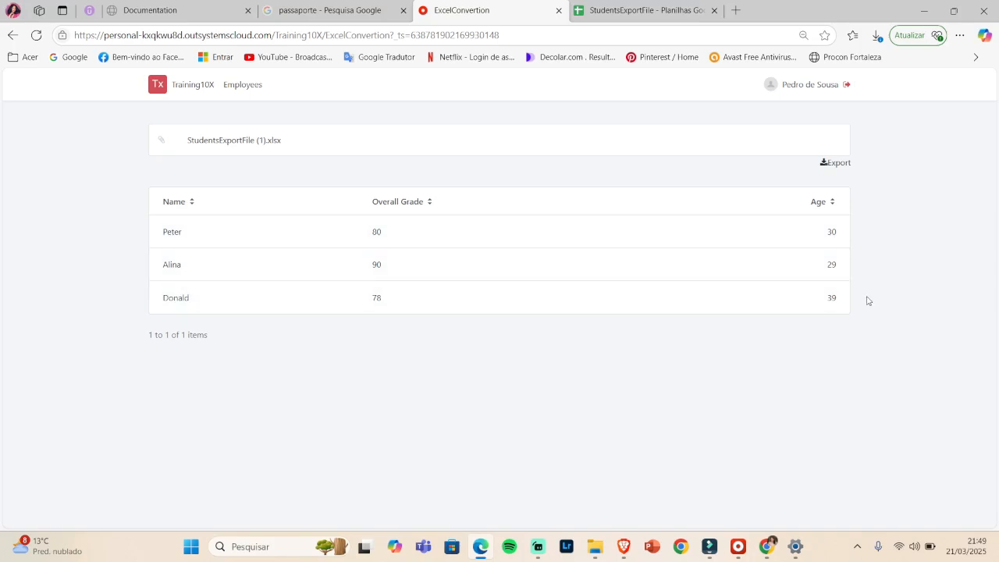
# - Examine the item count text below the imported student table
pyautogui.moveTo(212, 337); pyautogui.dragTo(149, 341)
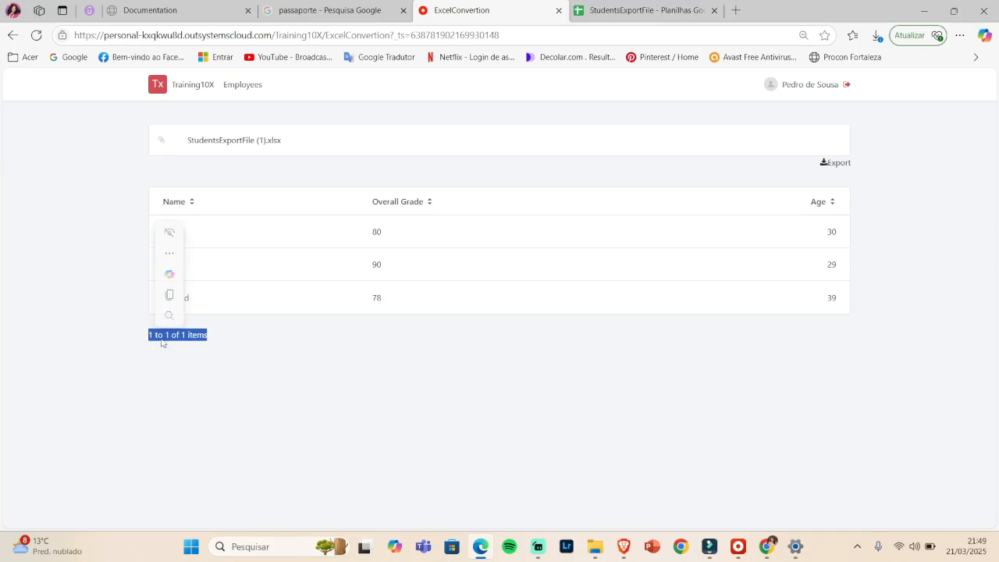
pyautogui.click(199, 350)
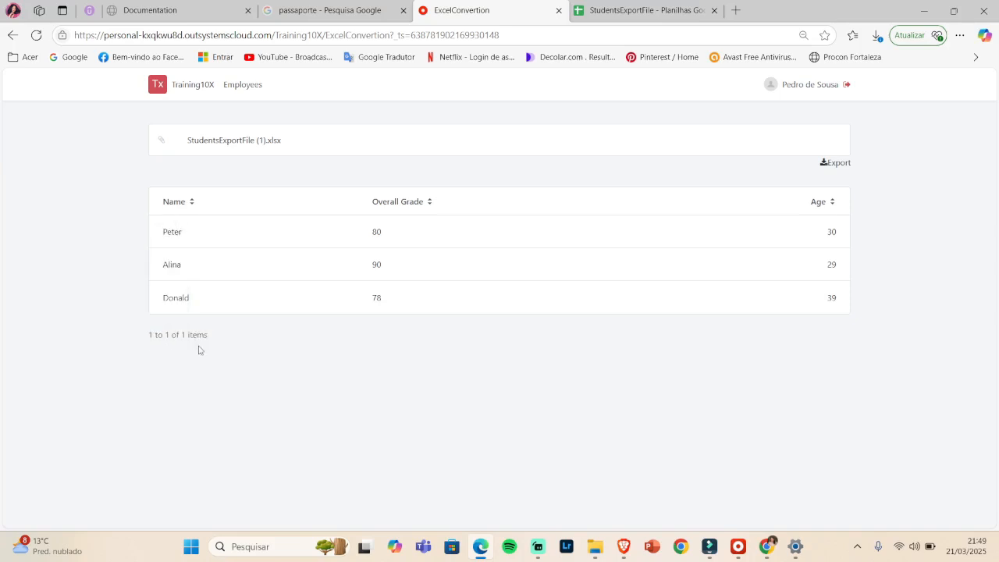
pyautogui.moveTo(213, 337); pyautogui.dragTo(147, 339)
pyautogui.click(183, 348)
pyautogui.click(611, 358)
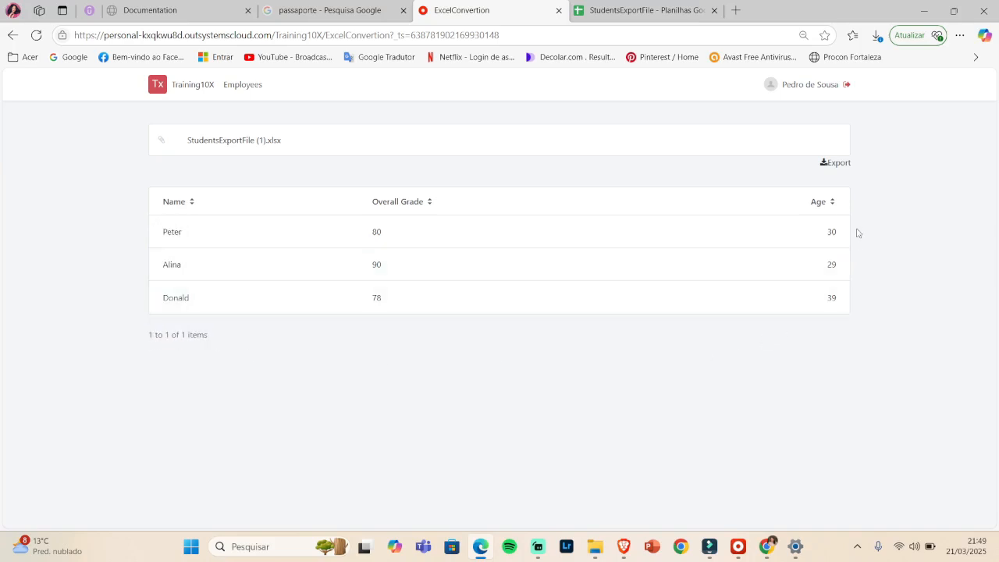